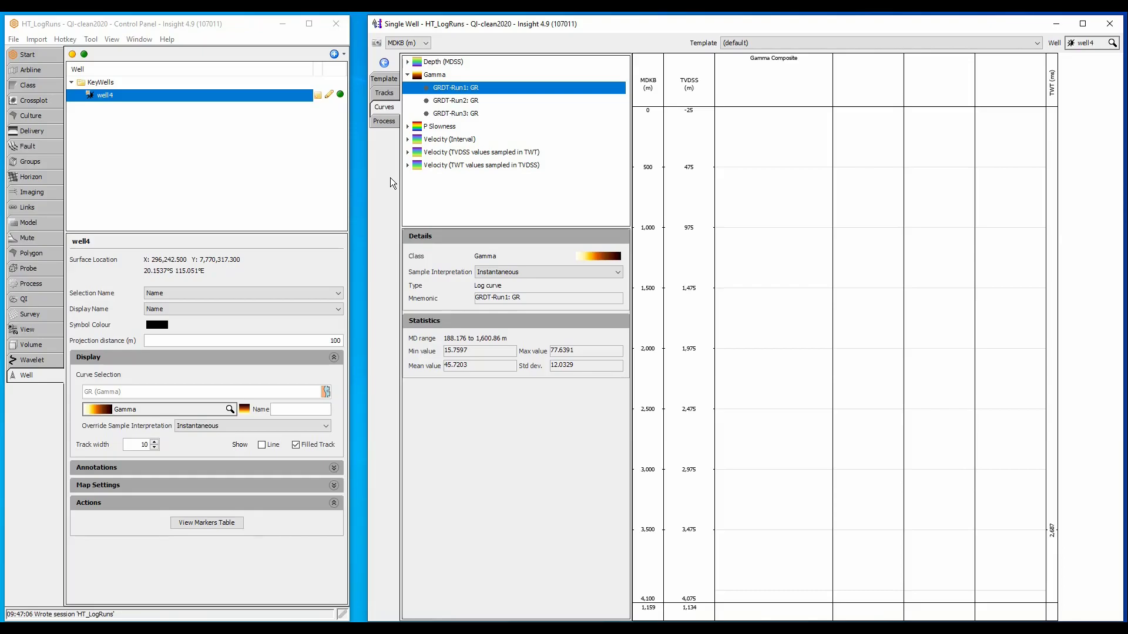
# Step: Display the GRDT-Run1, GRDT-Run2 and GRDT-Run3 gamma curves in the three separate empty tracks, one run per track
pyautogui.moveTo(433, 89); pyautogui.dragTo(861, 162)
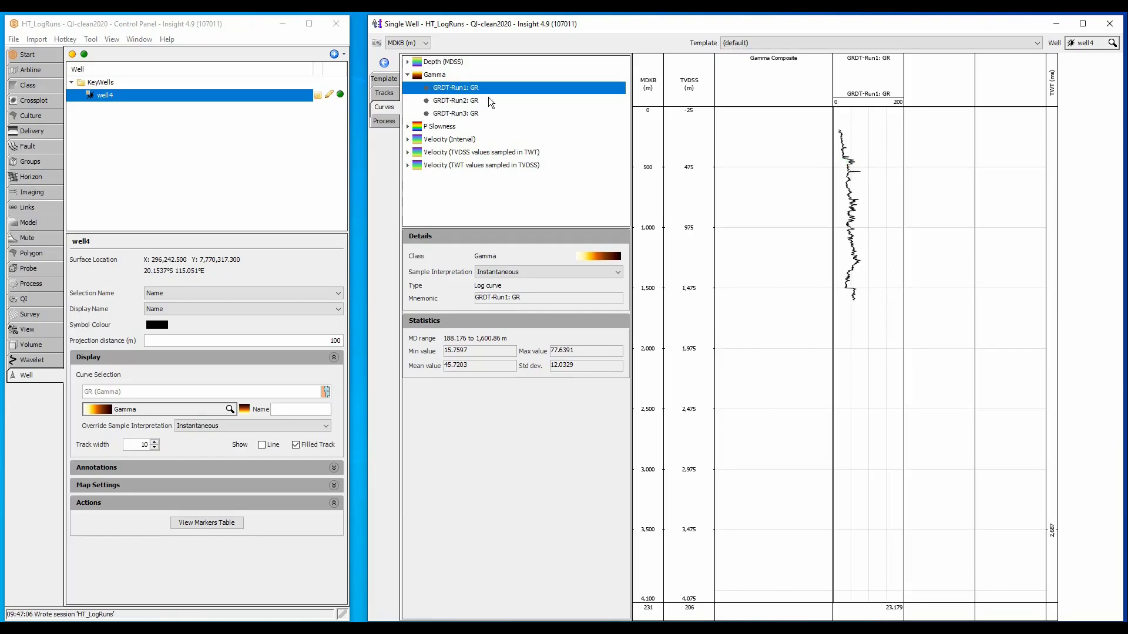
pyautogui.click(469, 101)
pyautogui.moveTo(470, 104); pyautogui.dragTo(926, 184)
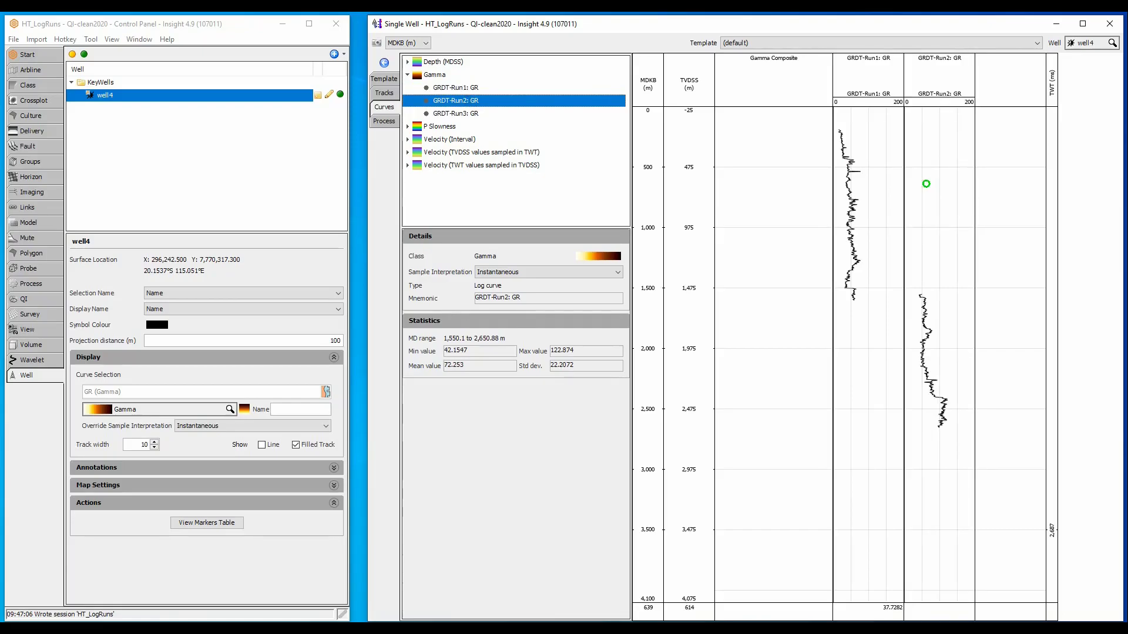
pyautogui.moveTo(520, 114); pyautogui.dragTo(993, 248)
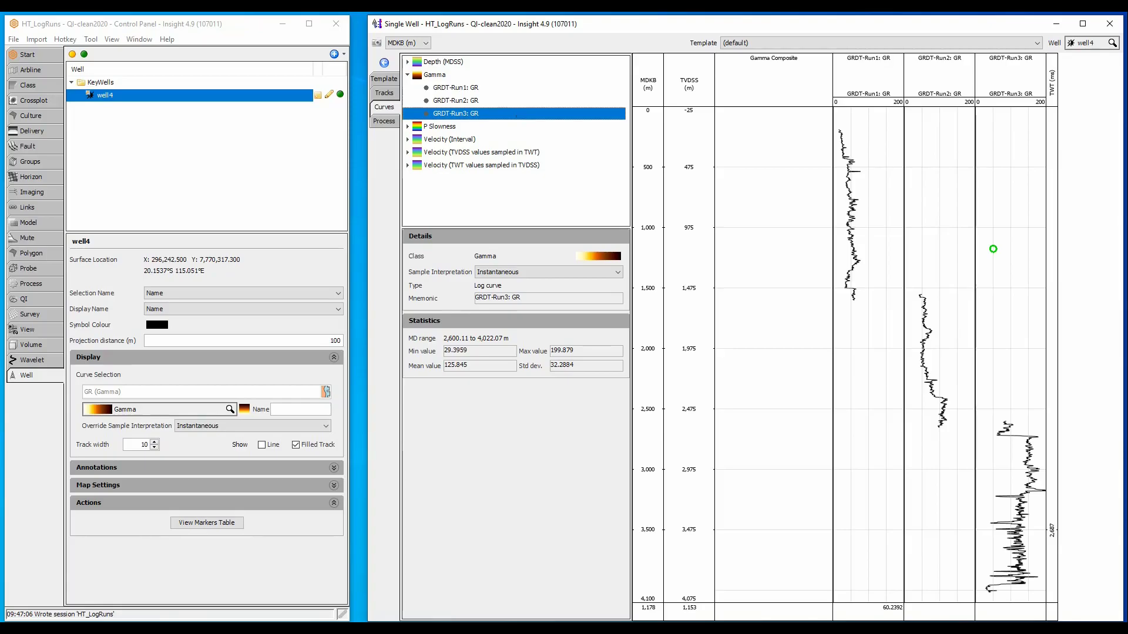
# Step: Overlay the GRDT-Run1, GRDT-Run2 and GRDT-Run3 gamma curves in the Gamma Composite track
pyautogui.moveTo(475, 87); pyautogui.dragTo(755, 162)
pyautogui.moveTo(474, 100); pyautogui.dragTo(784, 202)
pyautogui.moveTo(481, 115); pyautogui.dragTo(802, 263)
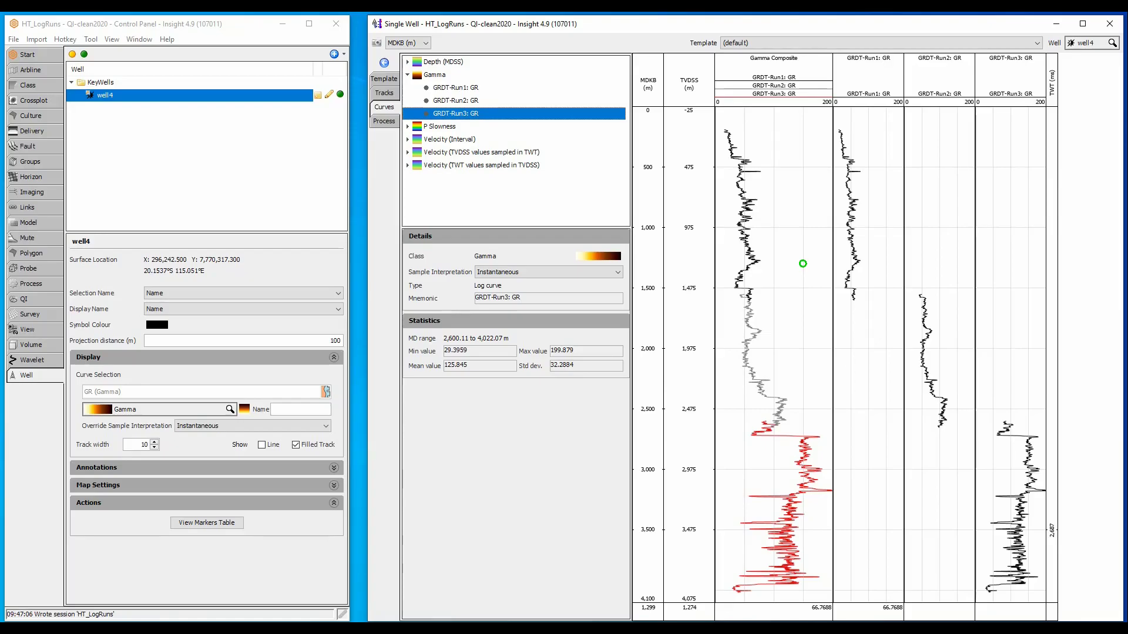
# Step: Create a new Curve Maths process named GR Splice
pyautogui.click(390, 122)
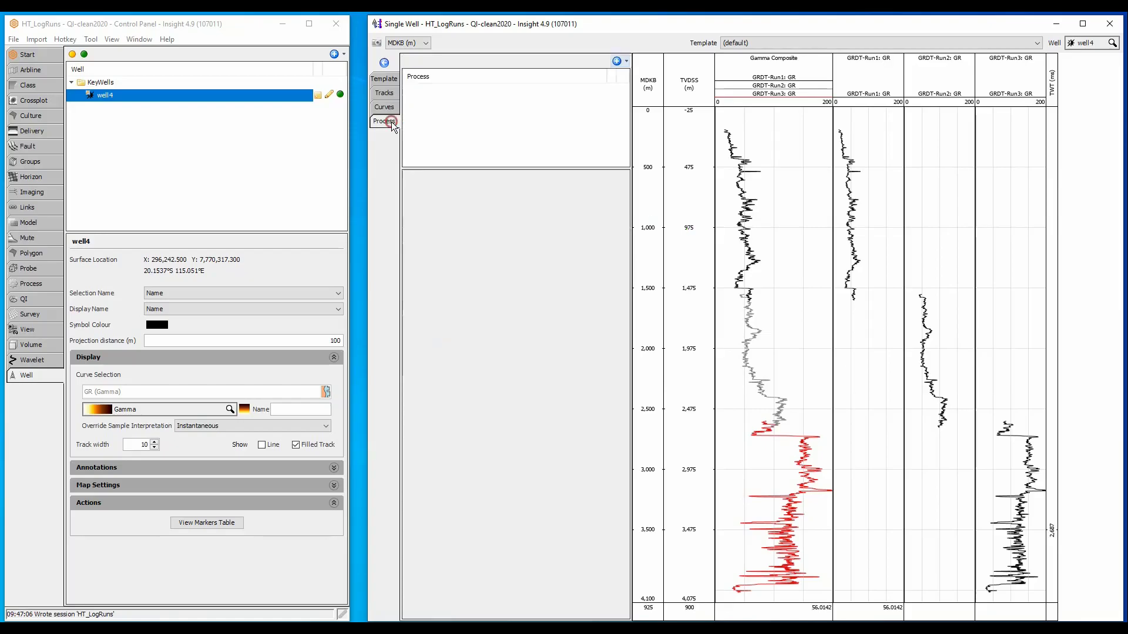
pyautogui.click(617, 62)
pyautogui.click(643, 93)
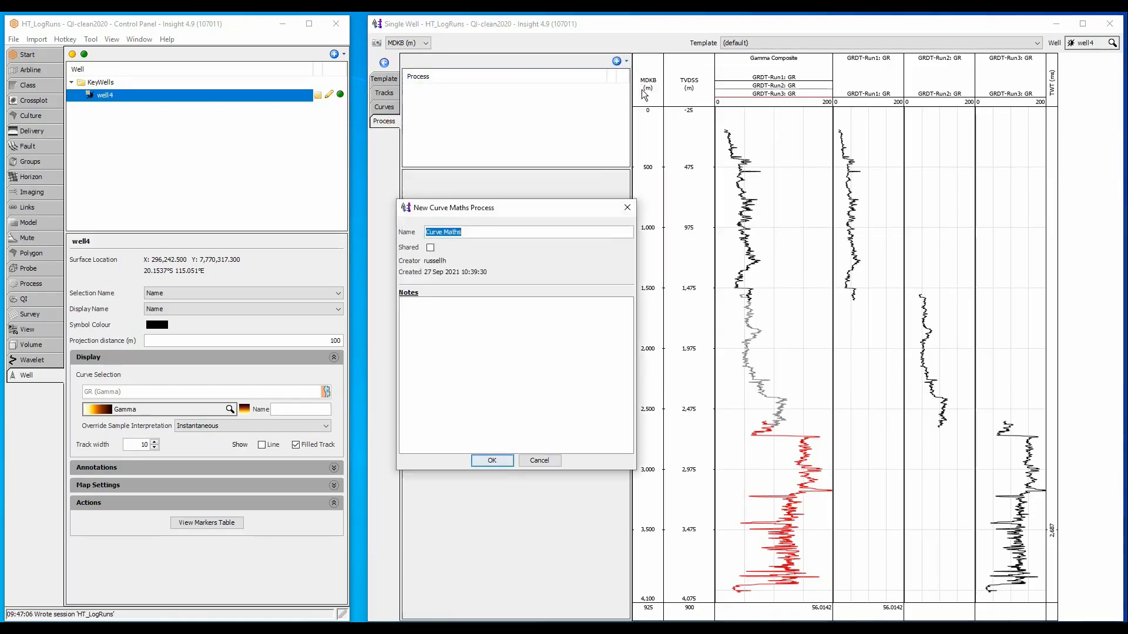
pyautogui.write('GR Splice')
pyautogui.click(478, 462)
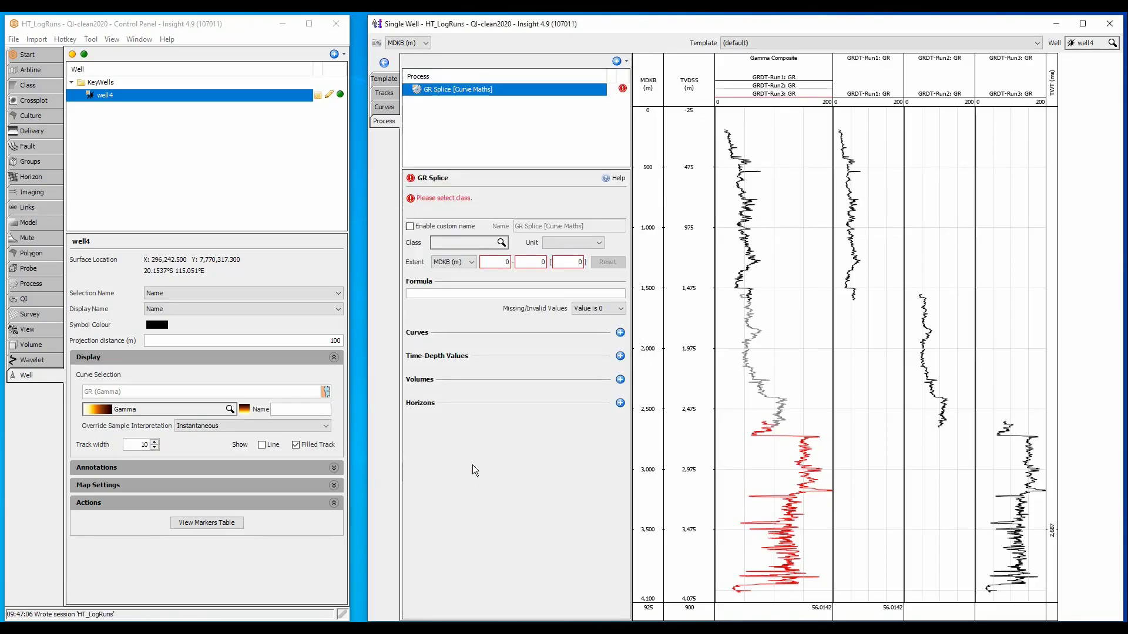
# Step: Set the output class of the GR Splice process to Gamma
pyautogui.click(501, 243)
pyautogui.write('gamm')
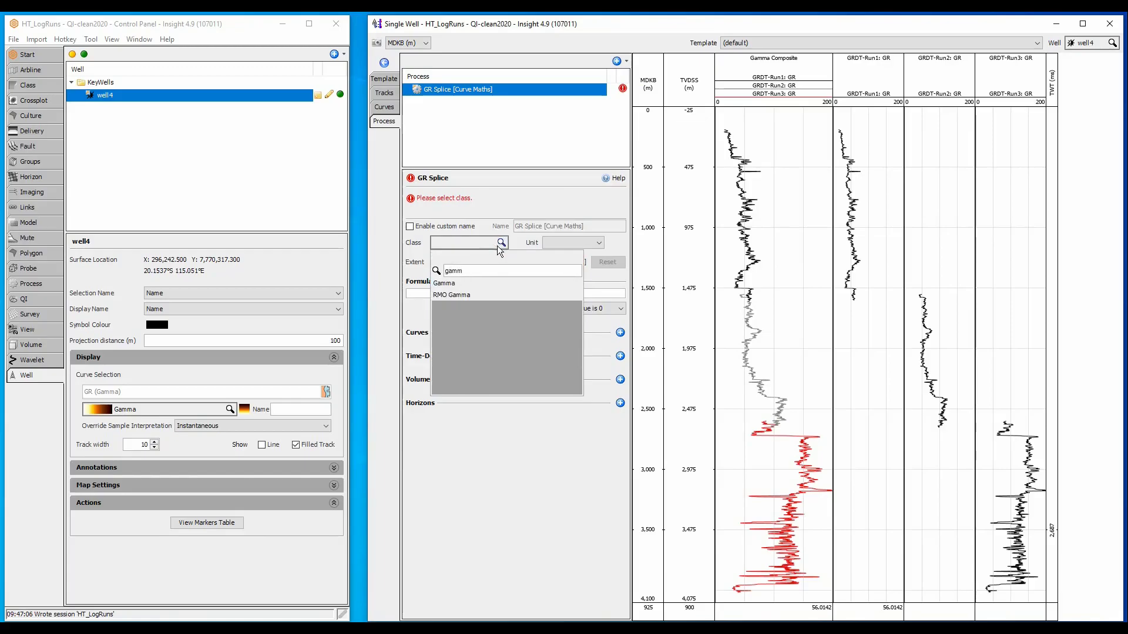
pyautogui.click(484, 284)
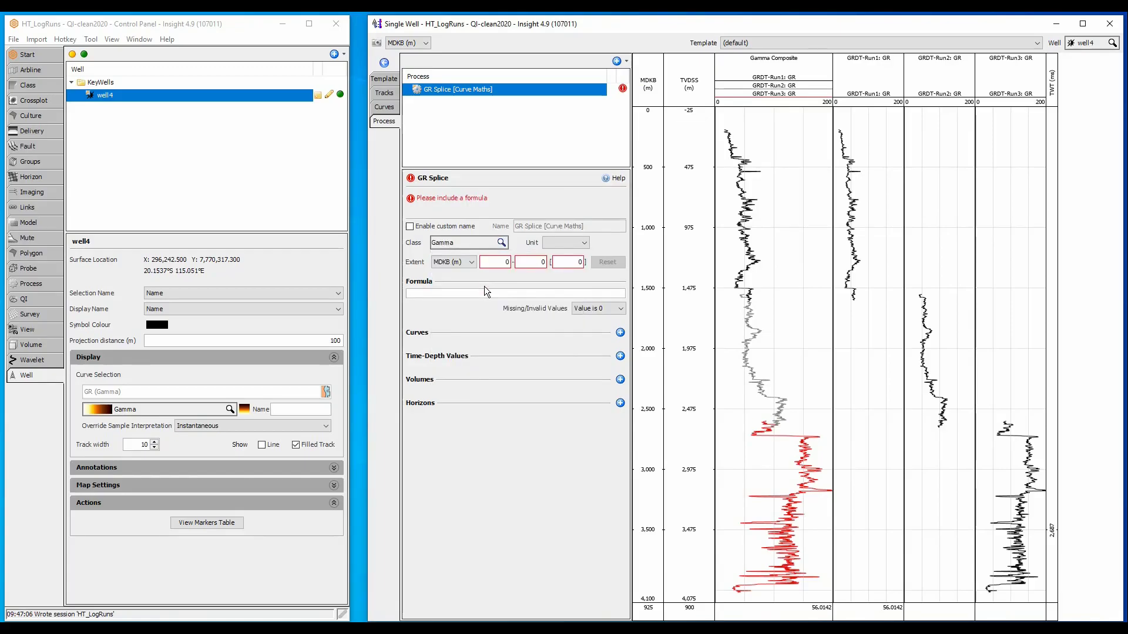
# Step: Add three curve inputs to the GR Splice process and assign GRDT-Run1: GR to symbol c1
pyautogui.click(620, 333)
pyautogui.click(619, 332)
pyautogui.click(619, 332)
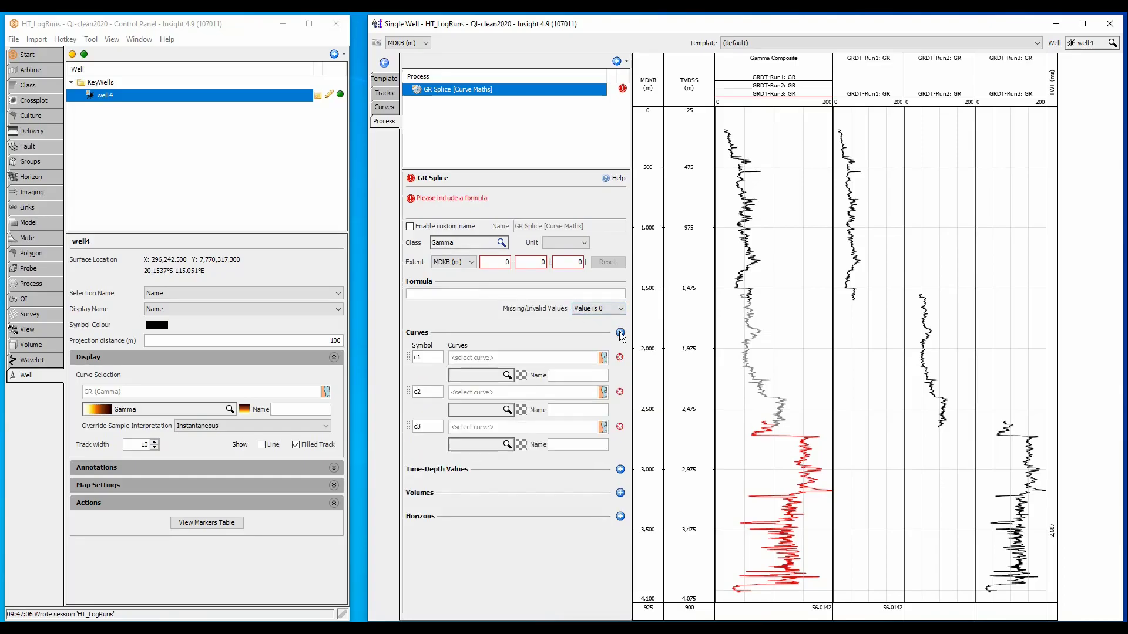
pyautogui.click(604, 357)
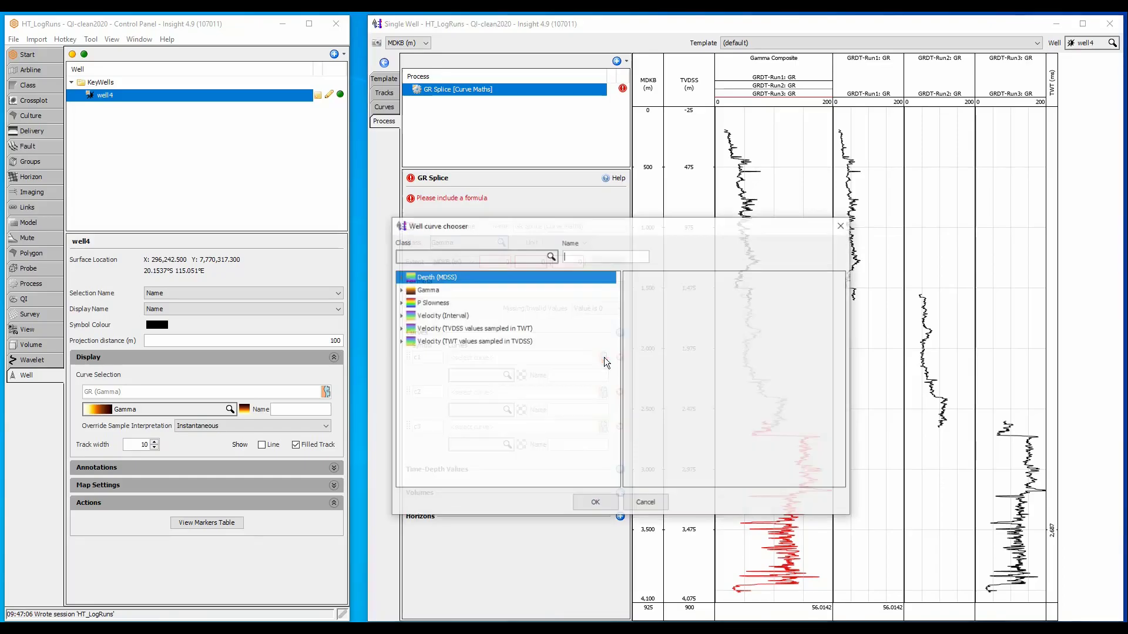
pyautogui.click(402, 289)
pyautogui.click(448, 303)
pyautogui.click(590, 504)
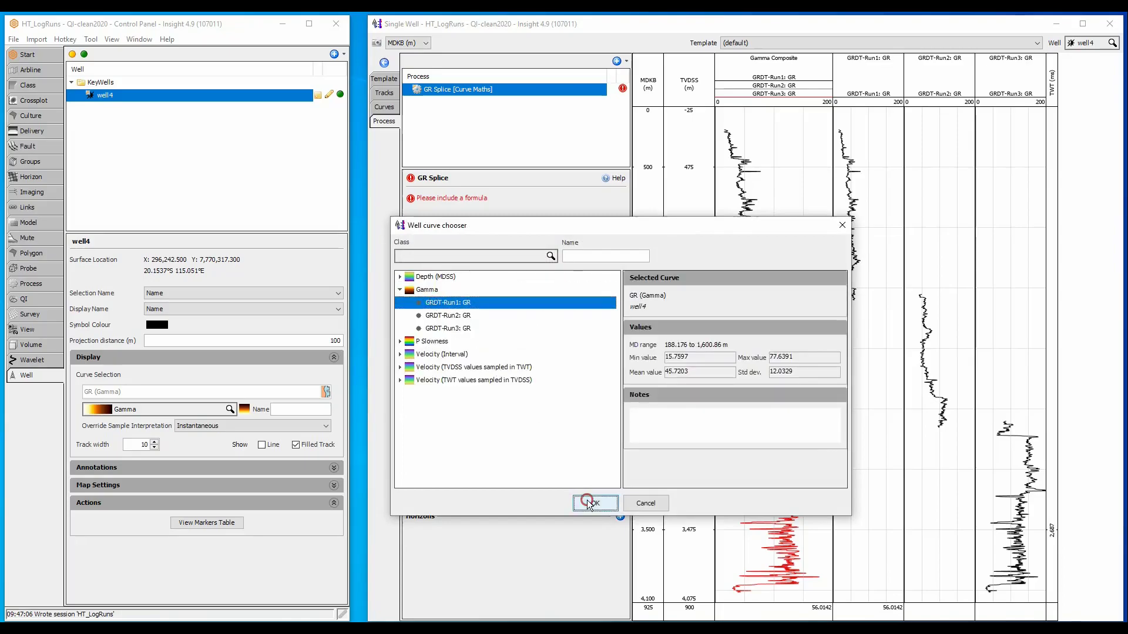
# Step: Assign the gamma curve GRDT-Run2: GR to symbol c2 and GRDT-Run3: GR to symbol c3
pyautogui.click(598, 401)
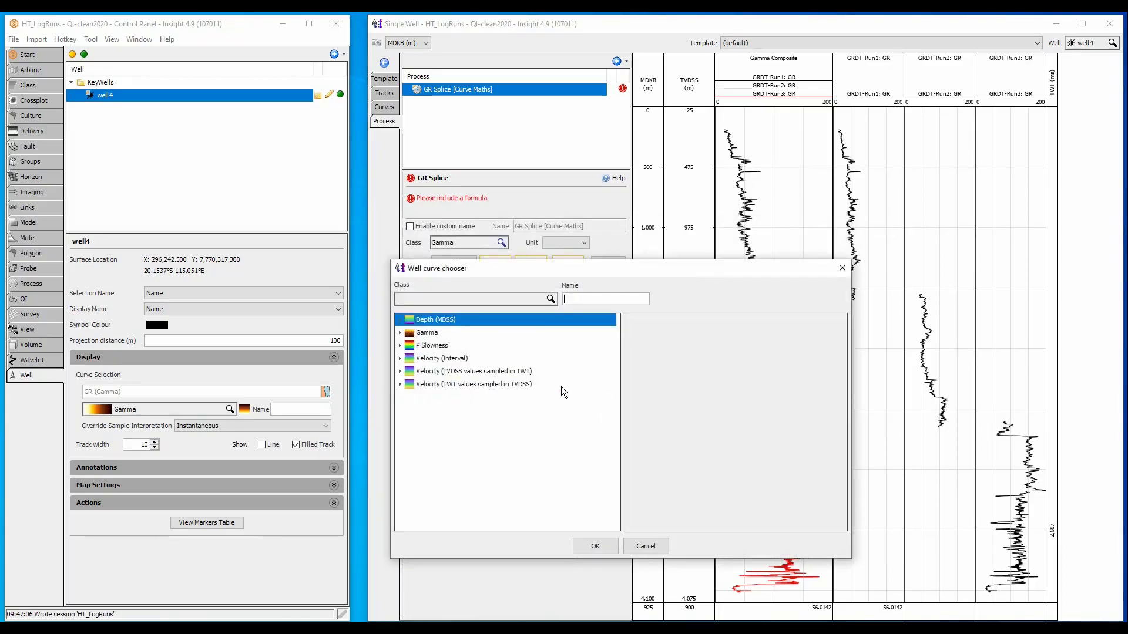
pyautogui.click(400, 333)
pyautogui.click(399, 332)
pyautogui.click(460, 358)
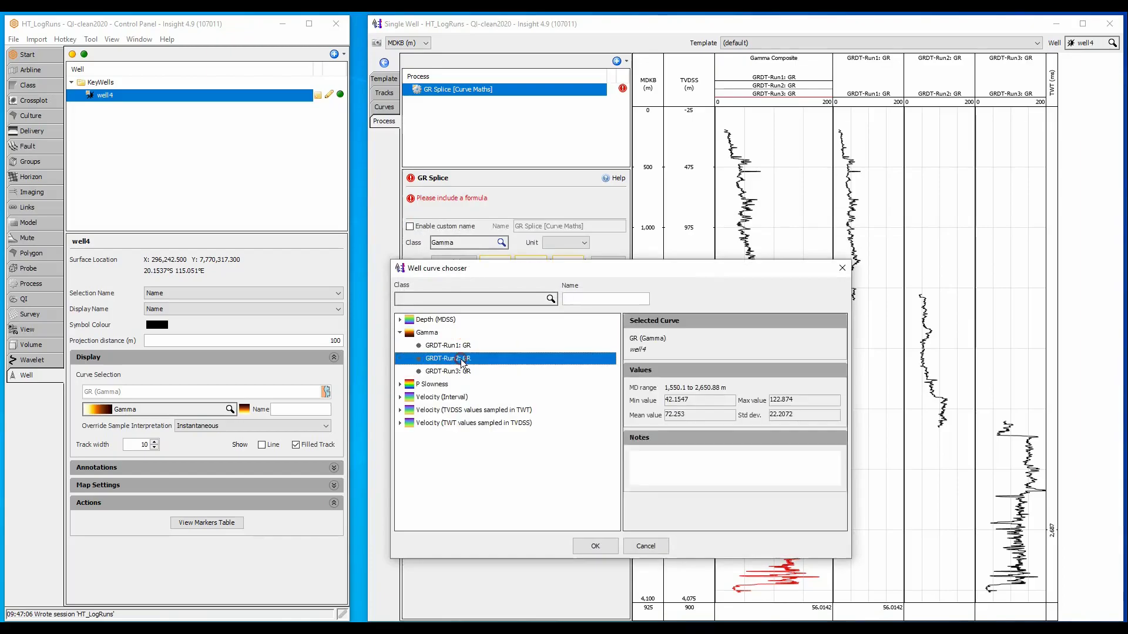
pyautogui.click(582, 547)
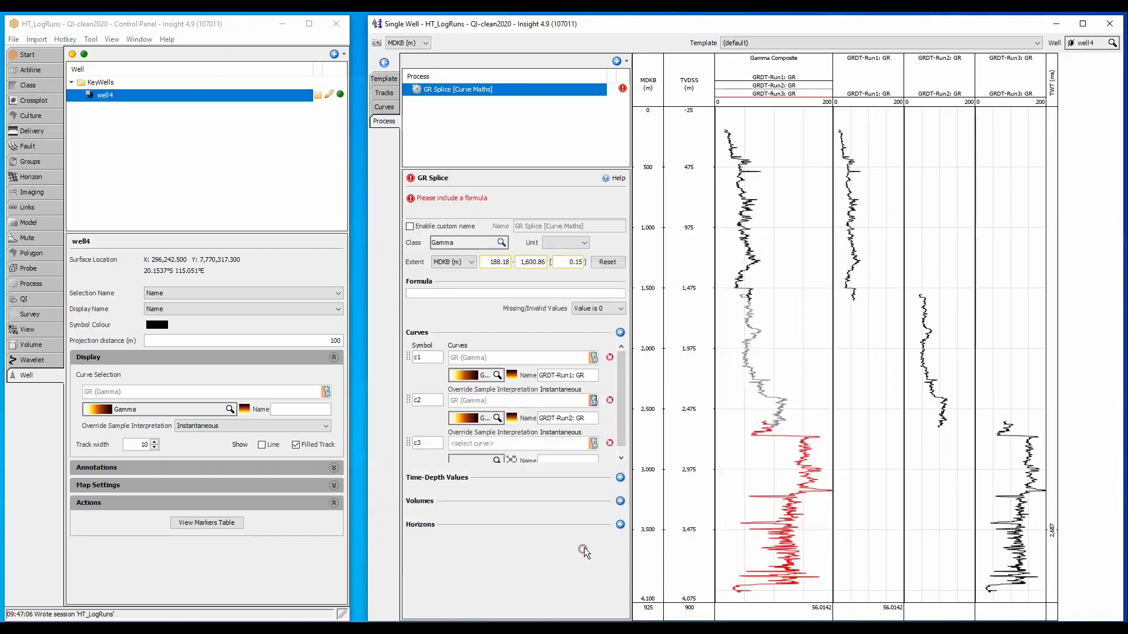
pyautogui.click(592, 444)
pyautogui.click(395, 375)
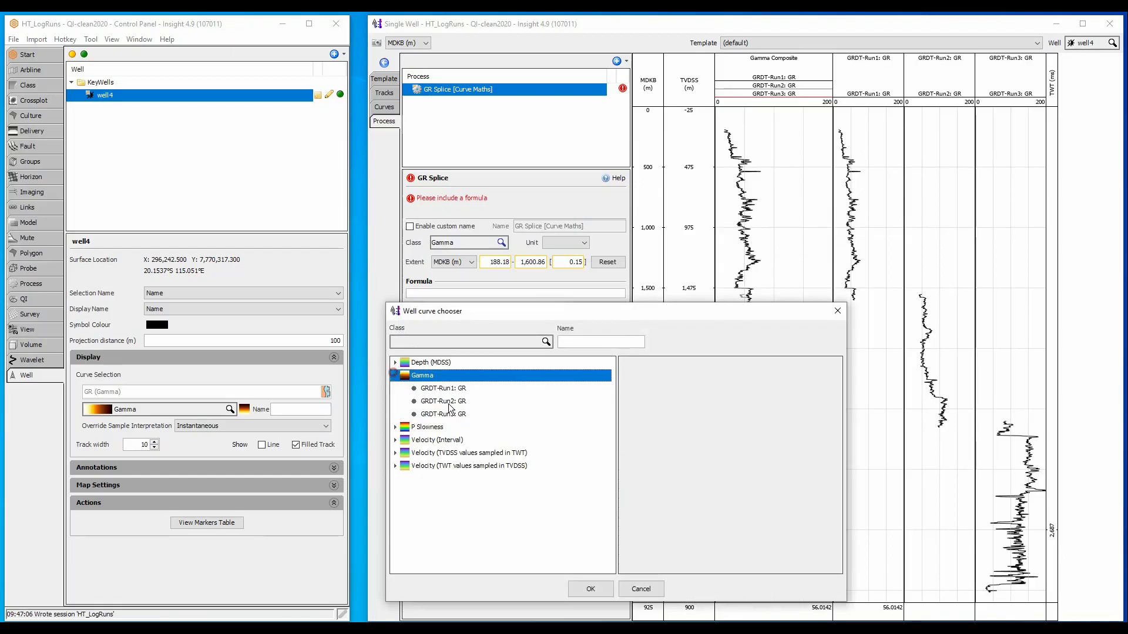
pyautogui.click(443, 414)
pyautogui.click(594, 589)
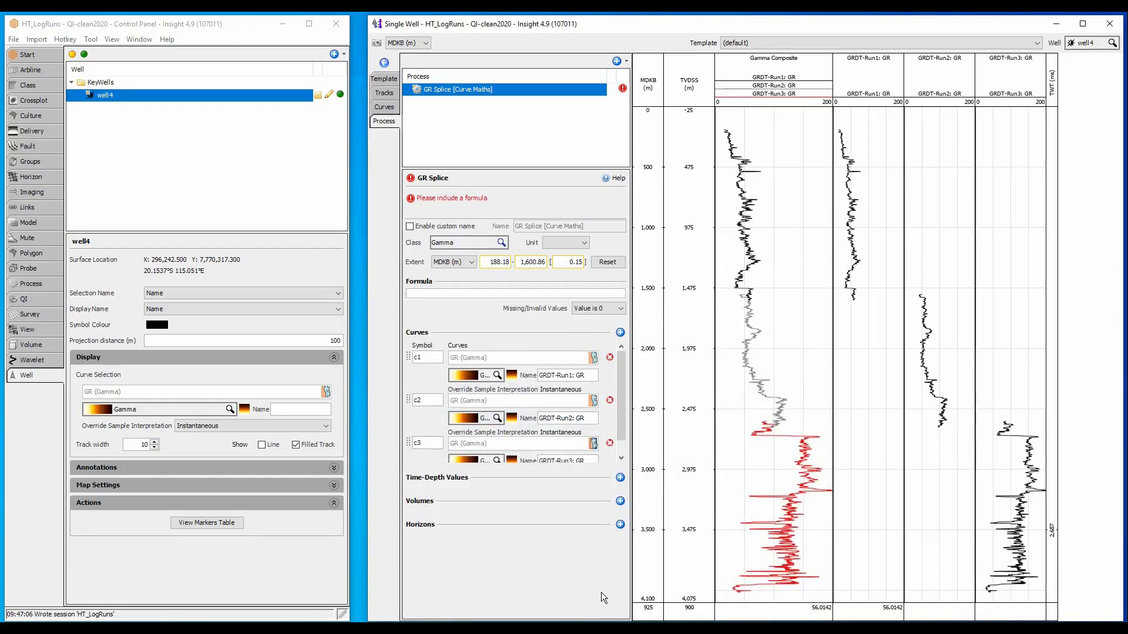
# Step: Enter merge ( c3, c2, c1) as the formula of the GR Splice process
pyautogui.click(485, 294)
pyautogui.write('merge ( c3, c2, c1)')
pyautogui.doubleClick(441, 357)
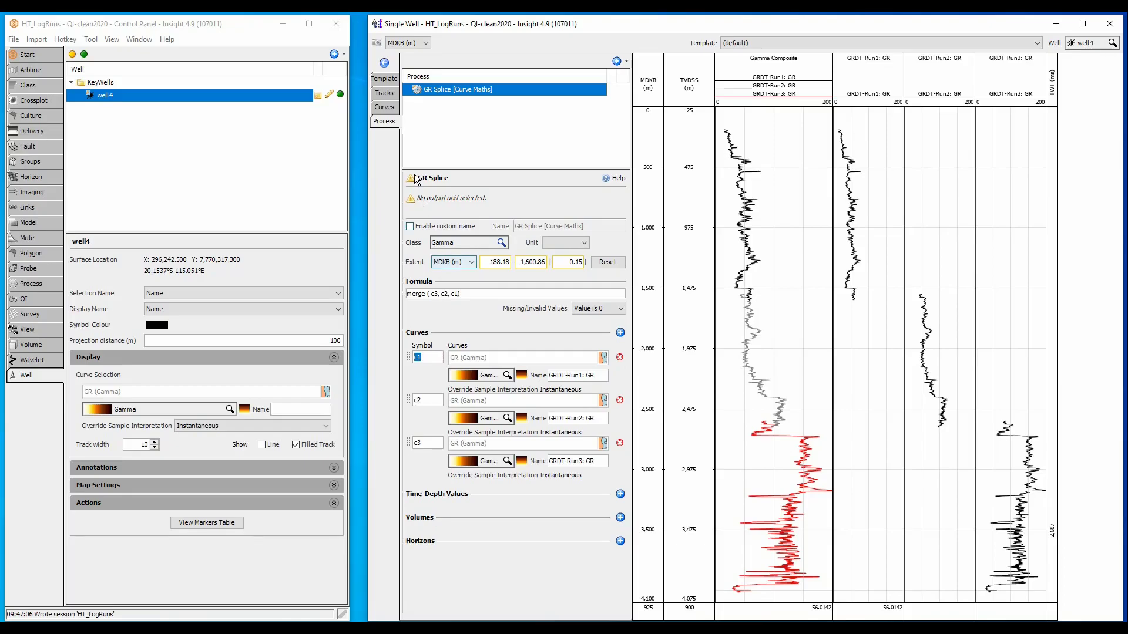
# Step: Add the maths: GR Splice curve to the Gamma Composite track and move it above the three run curves in the track's curve order
pyautogui.click(392, 111)
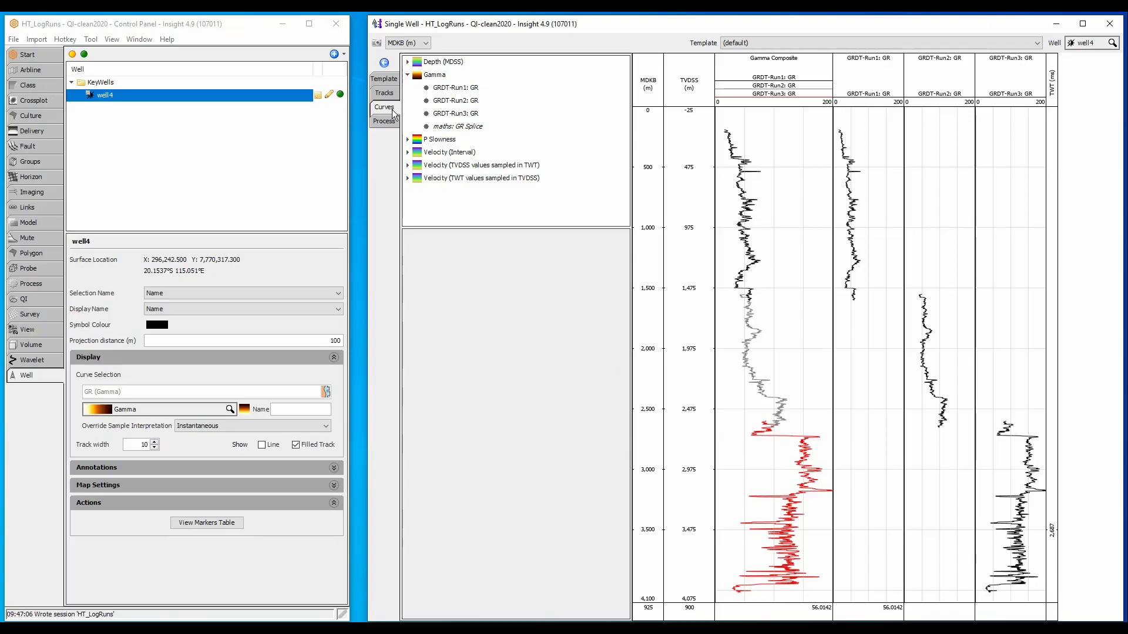
pyautogui.moveTo(442, 126); pyautogui.dragTo(786, 203)
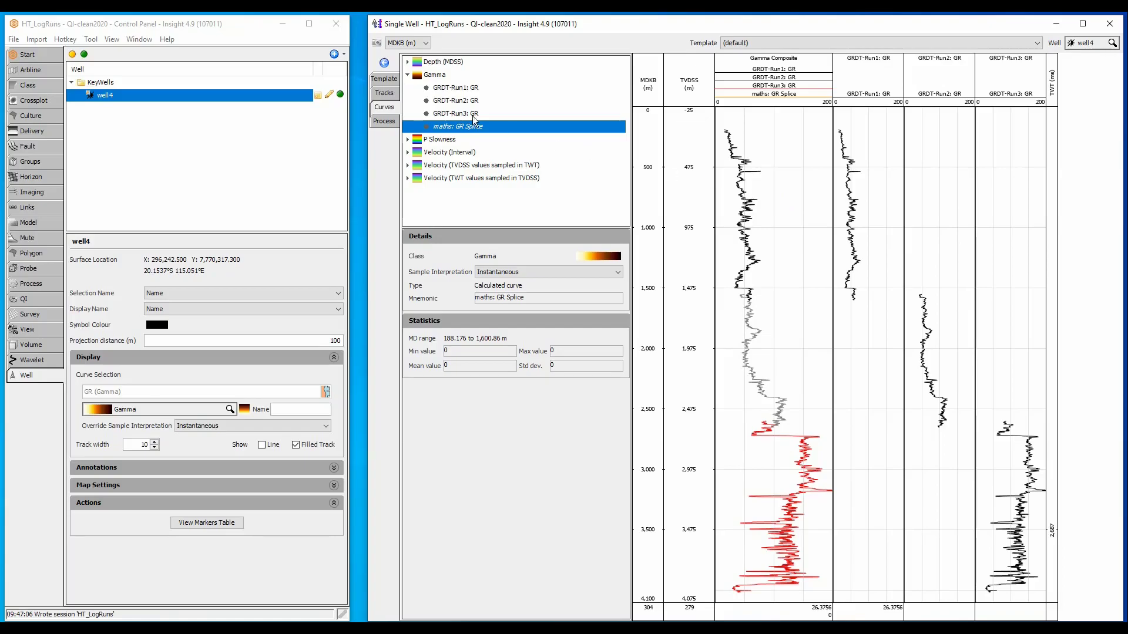
pyautogui.click(384, 93)
pyautogui.click(408, 101)
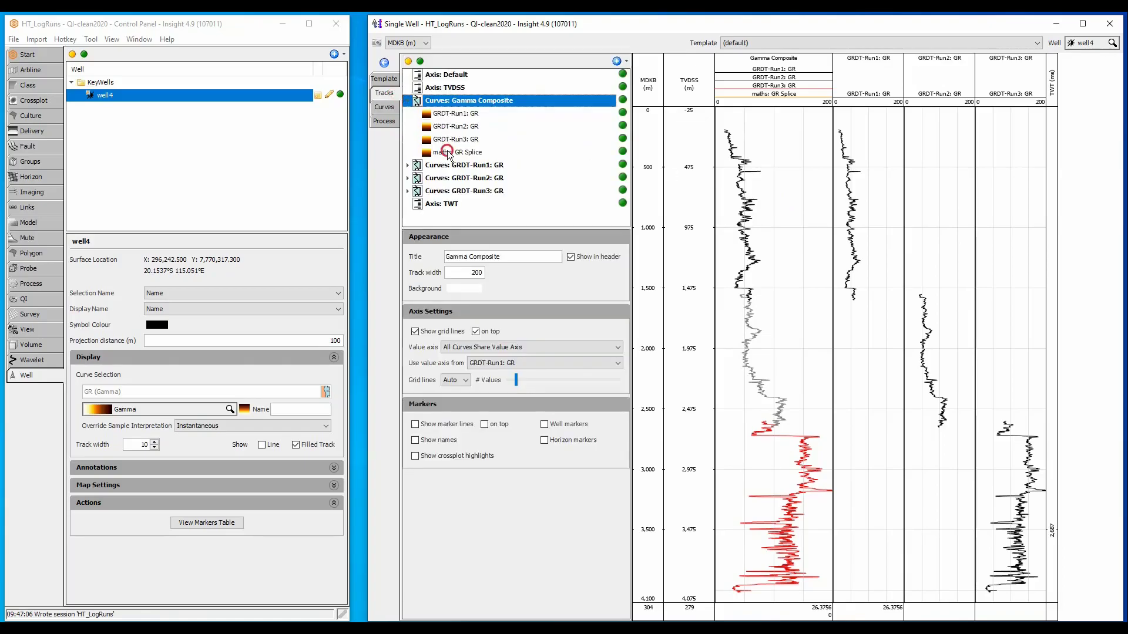
pyautogui.click(452, 152)
pyautogui.moveTo(453, 111); pyautogui.dragTo(454, 112)
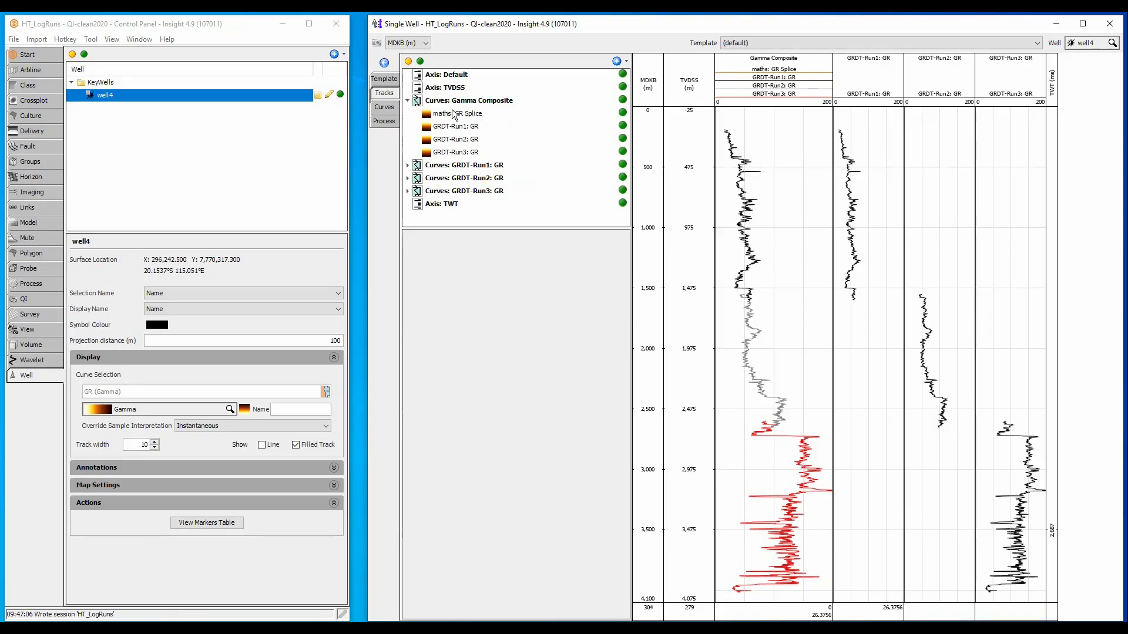
# Step: Set the end depth of the GR Splice extent to 4,025 m and its missing/invalid values handling to Output is Null
pyautogui.click(384, 121)
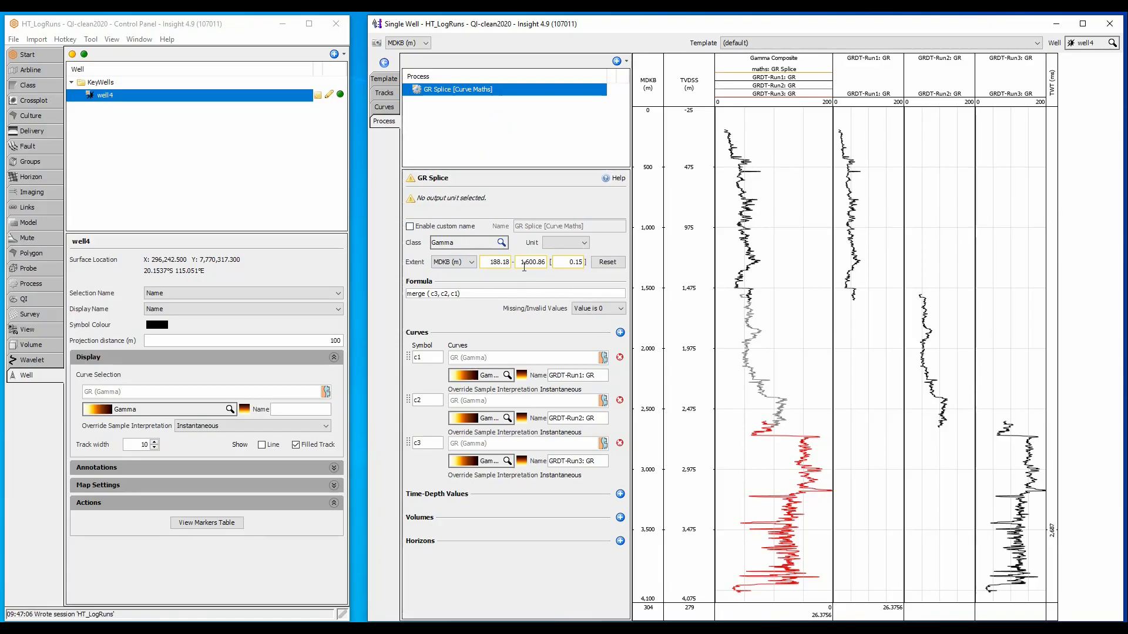
pyautogui.moveTo(518, 262); pyautogui.dragTo(546, 263)
pyautogui.doubleClick(509, 263)
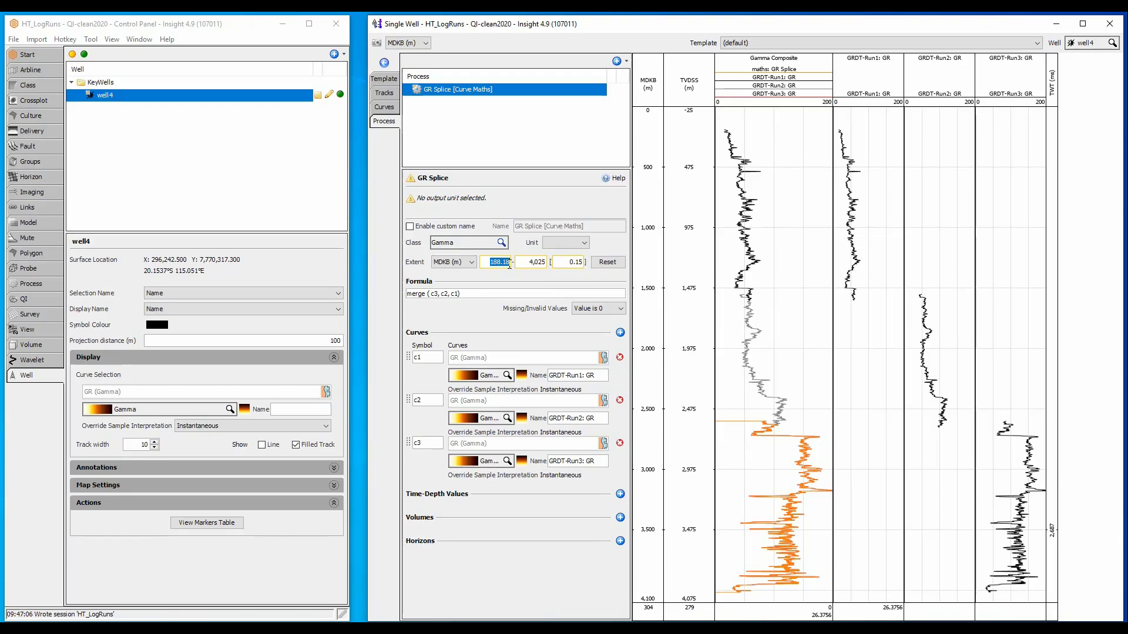
pyautogui.click(600, 309)
pyautogui.click(602, 332)
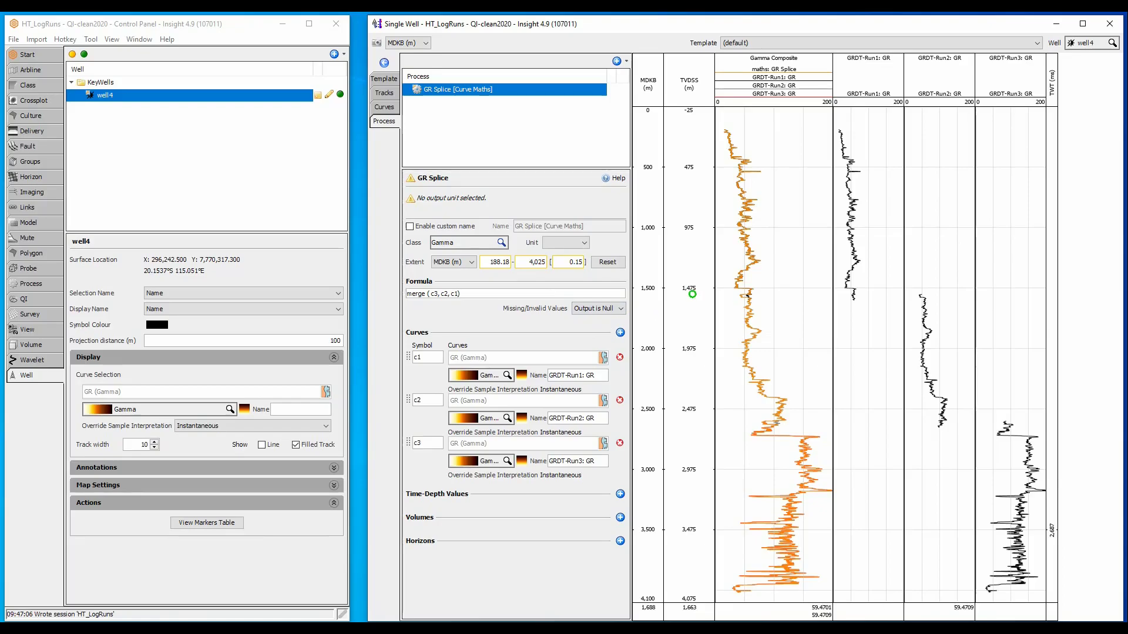
# Step: Reverse the curve priority in the GR Splice formula so it reads merge ( c1, c2, c3)
pyautogui.moveTo(737, 227); pyautogui.dragTo(750, 349)
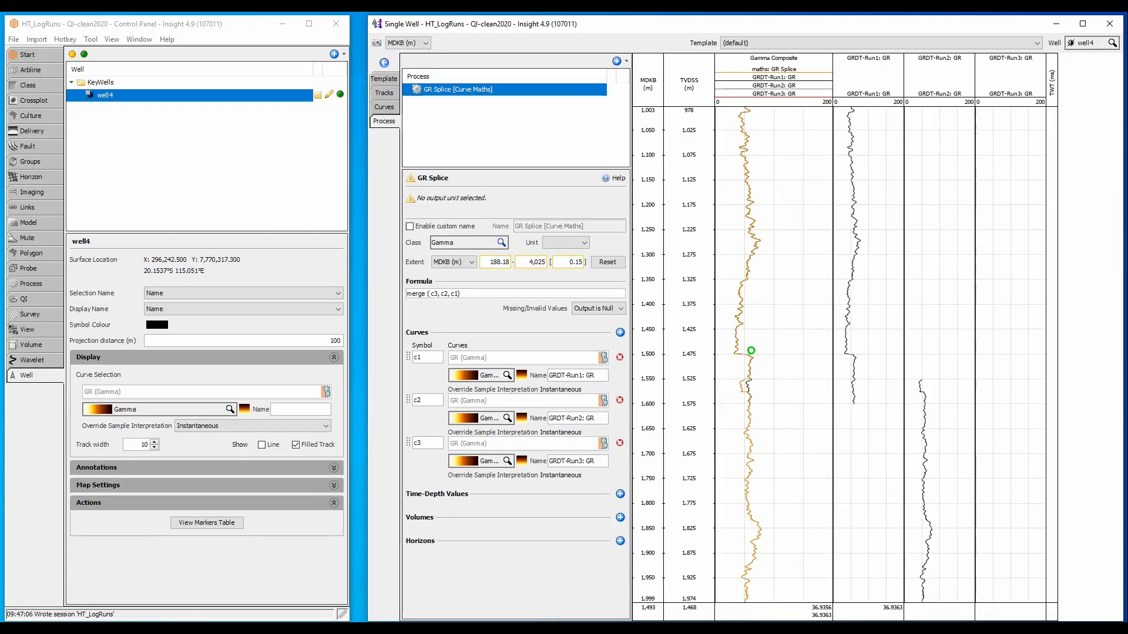
pyautogui.click(437, 296)
pyautogui.doubleClick(436, 294)
pyautogui.write('c1')
pyautogui.doubleClick(457, 294)
pyautogui.write('c3')
pyautogui.doubleClick(440, 358)
# Step: Hide the GRDT-Run1, GRDT-Run2 and GRDT-Run3 curves in the Gamma Composite track
pyautogui.click(391, 97)
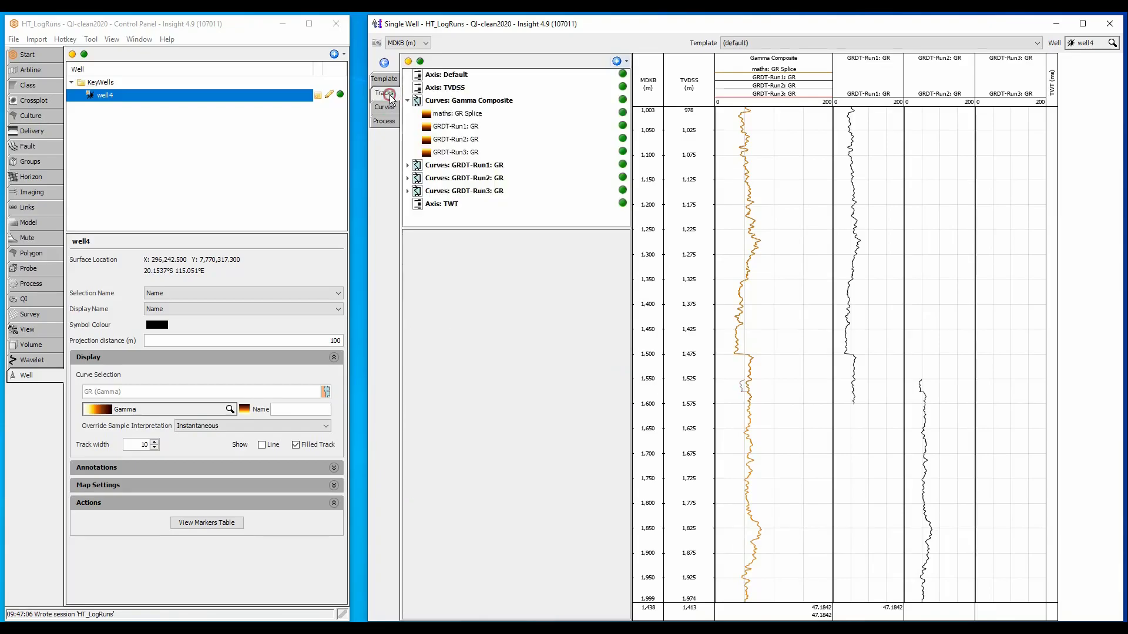
pyautogui.click(559, 126)
pyautogui.click(622, 126)
pyautogui.click(622, 139)
pyautogui.click(622, 151)
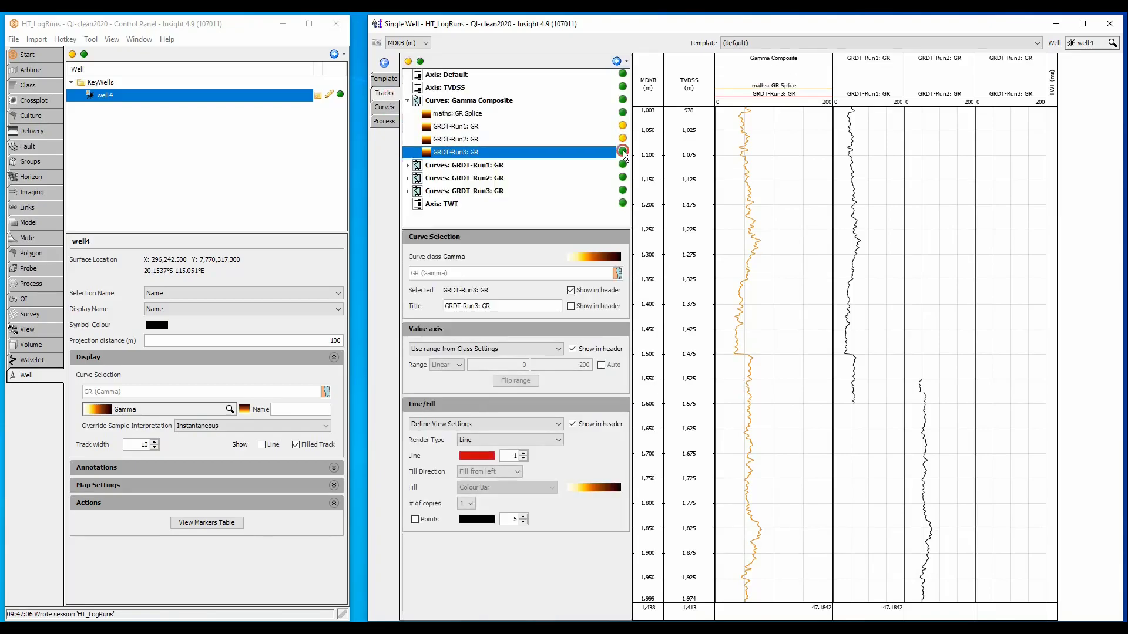
# Step: Show the full depth range and set the render type of the maths: GR Splice curve to Filled
pyautogui.rightClick(779, 171)
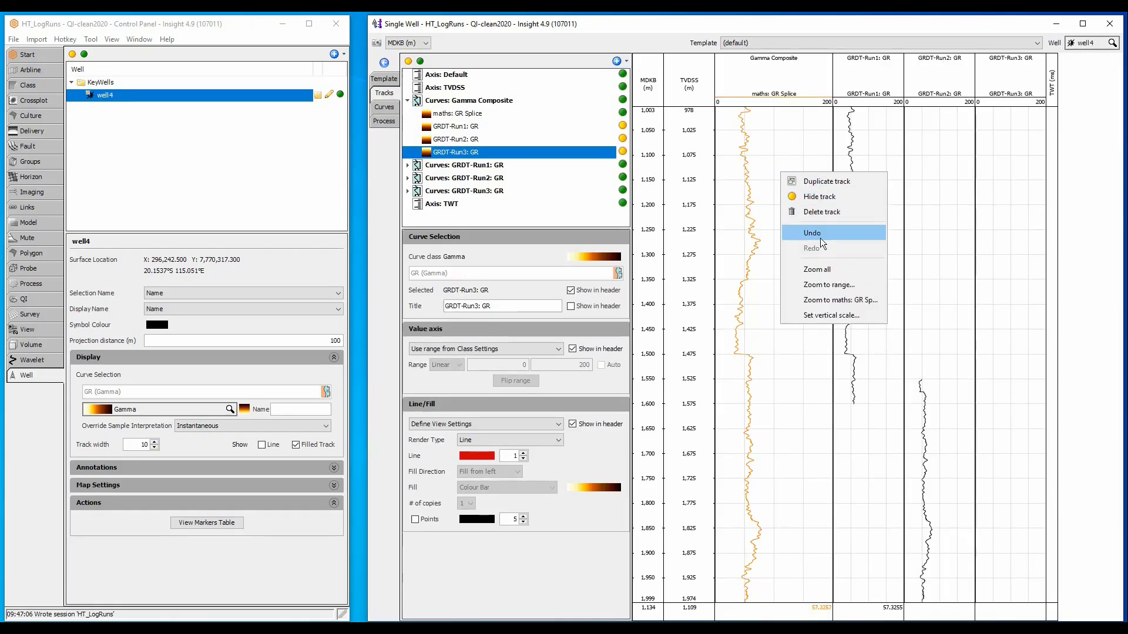
pyautogui.click(821, 268)
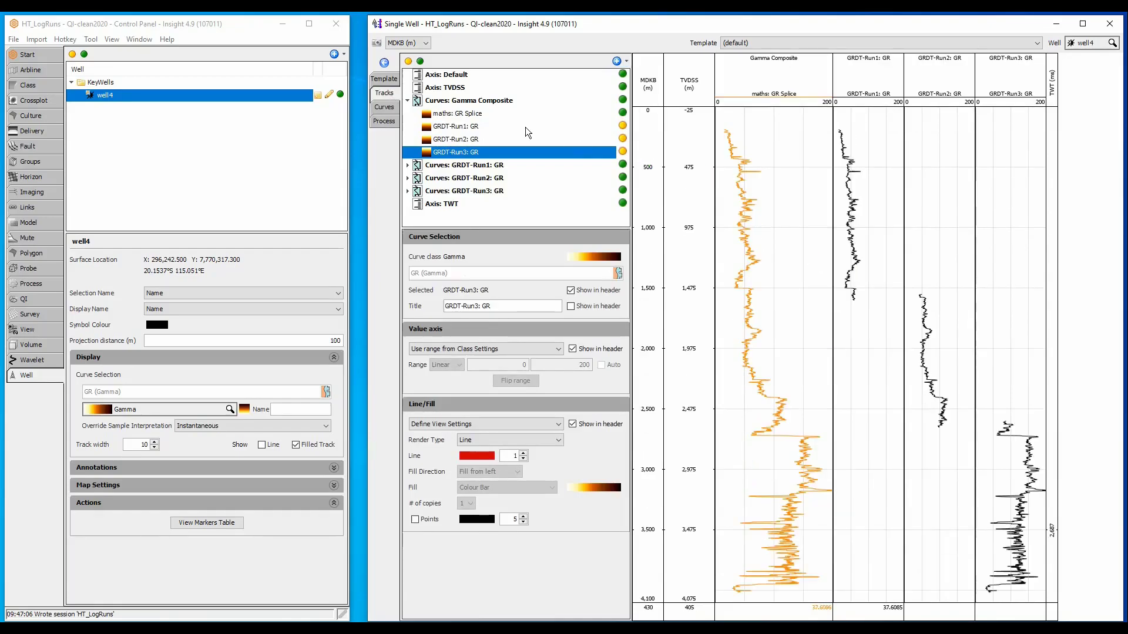
pyautogui.click(489, 114)
pyautogui.click(468, 439)
pyautogui.click(471, 459)
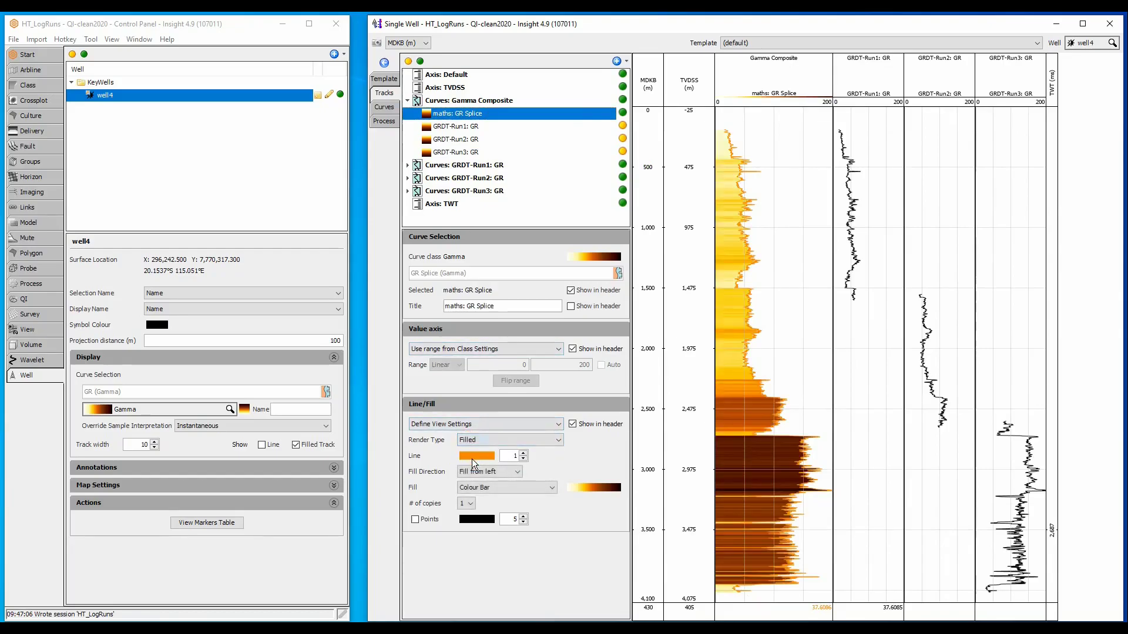